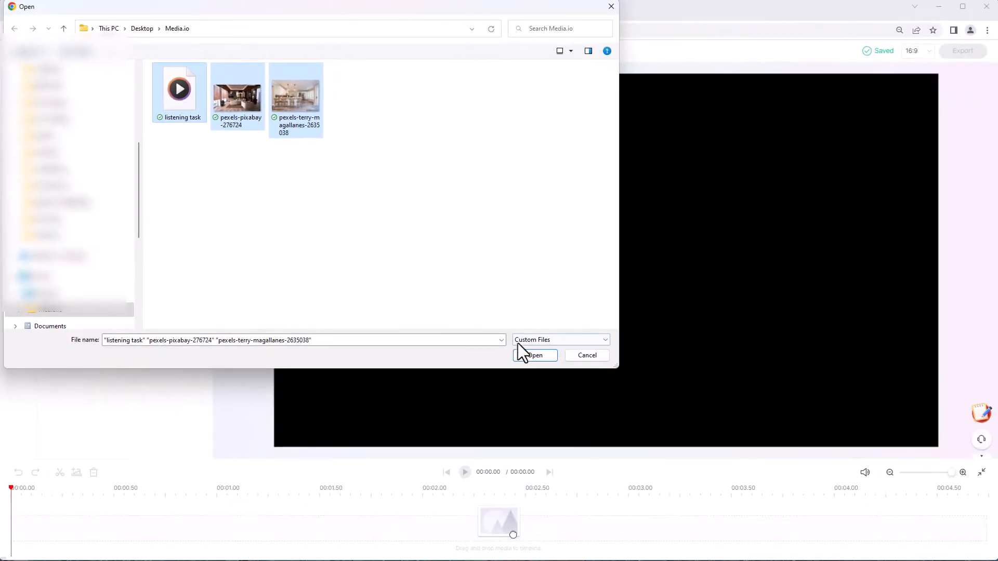
# Upload the listening task audio and both pexels images, and place the audio at the start of the timeline
pyautogui.click(535, 356)
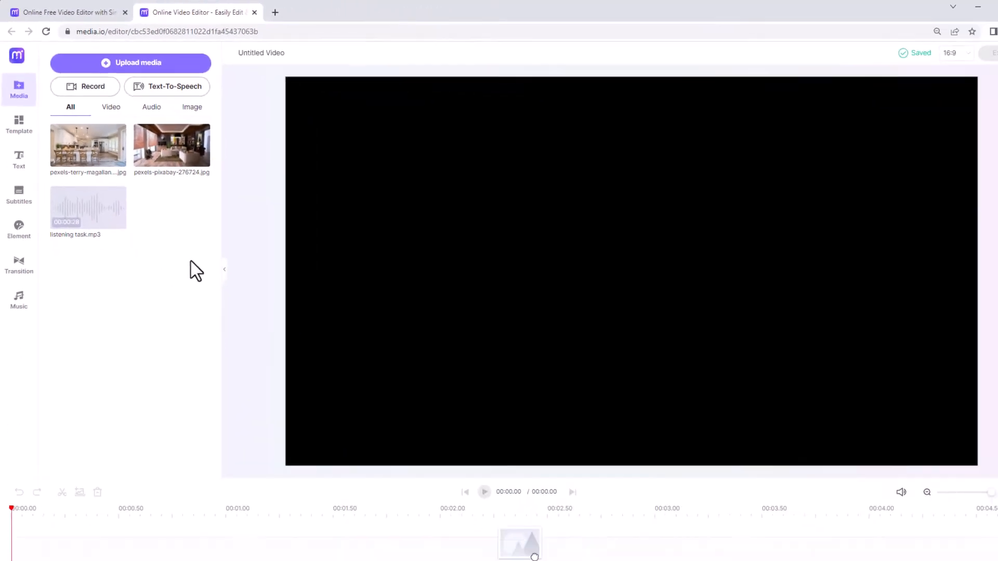
pyautogui.moveTo(99, 219); pyautogui.dragTo(409, 516)
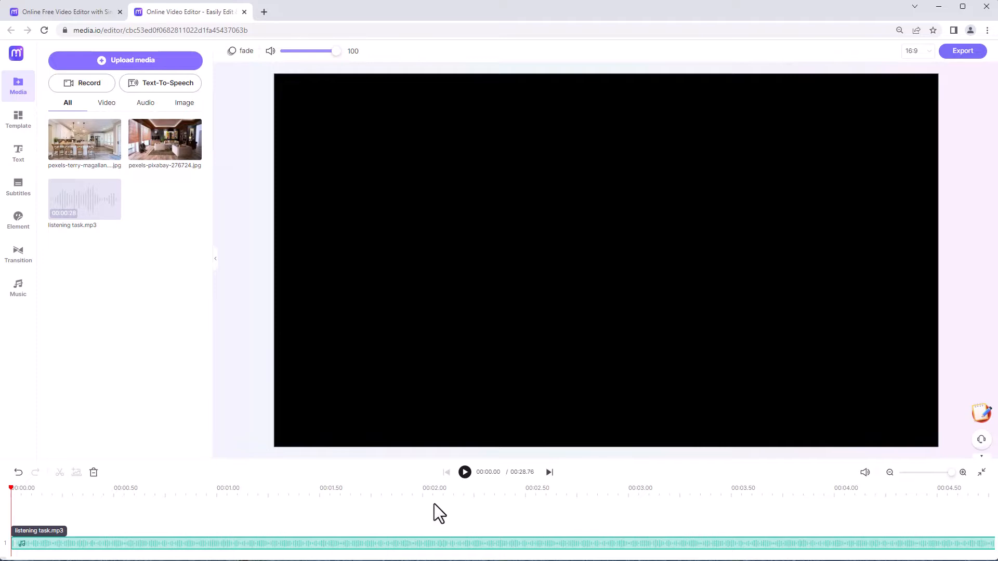
pyautogui.click(457, 501)
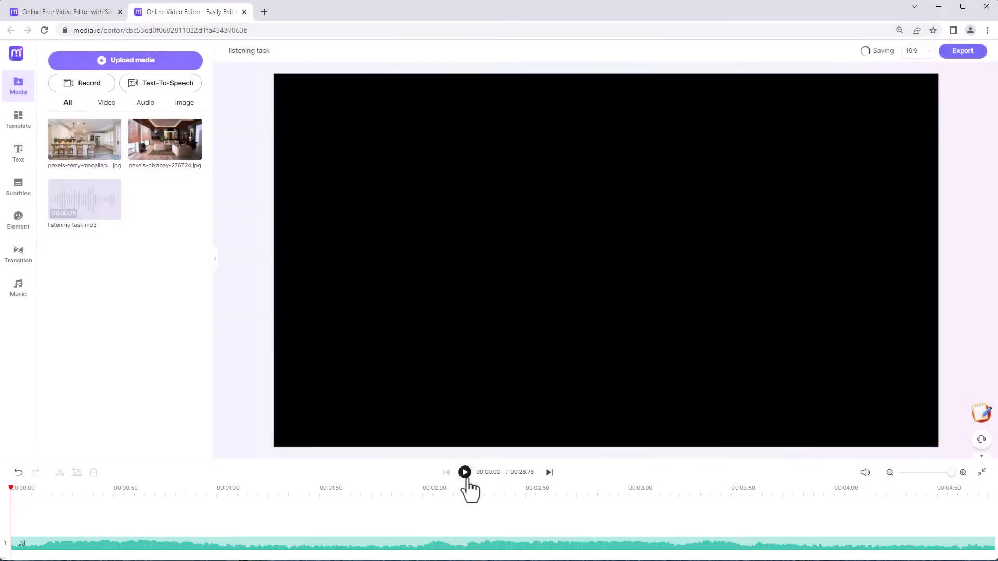
# Preview the first ten seconds or so of the audio and return the playhead to the start
pyautogui.click(464, 472)
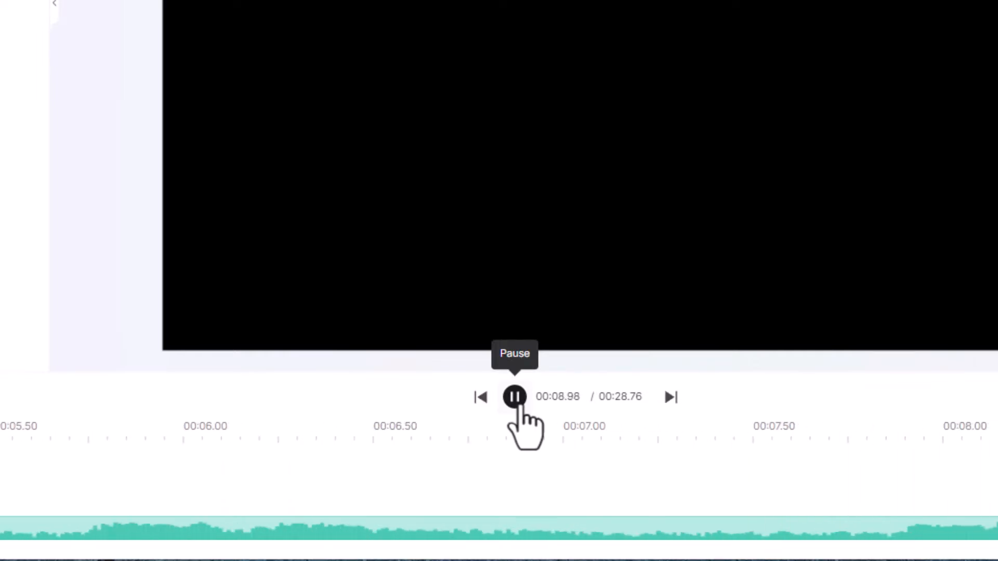
pyautogui.click(515, 397)
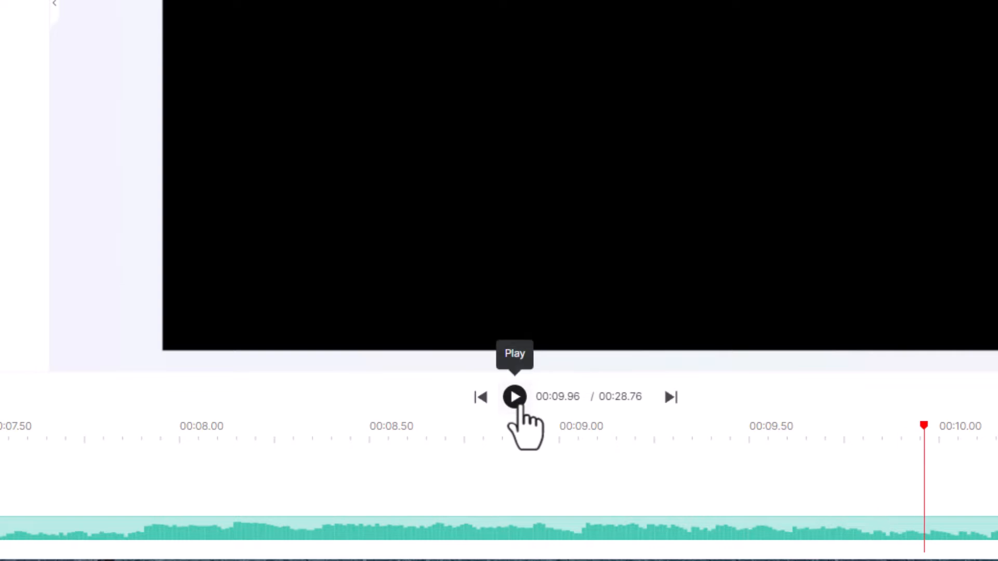
pyautogui.click(480, 398)
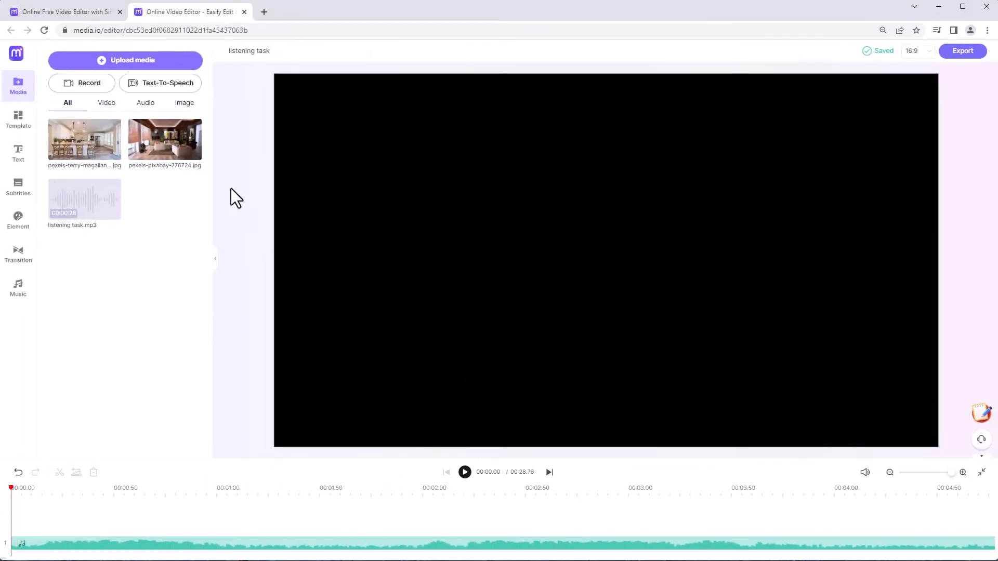
# Add pexels-pixabay-276724.jpg above the audio from the start of the timeline and shorten its clip to about 8.3 seconds
pyautogui.moveTo(179, 156); pyautogui.dragTo(347, 298)
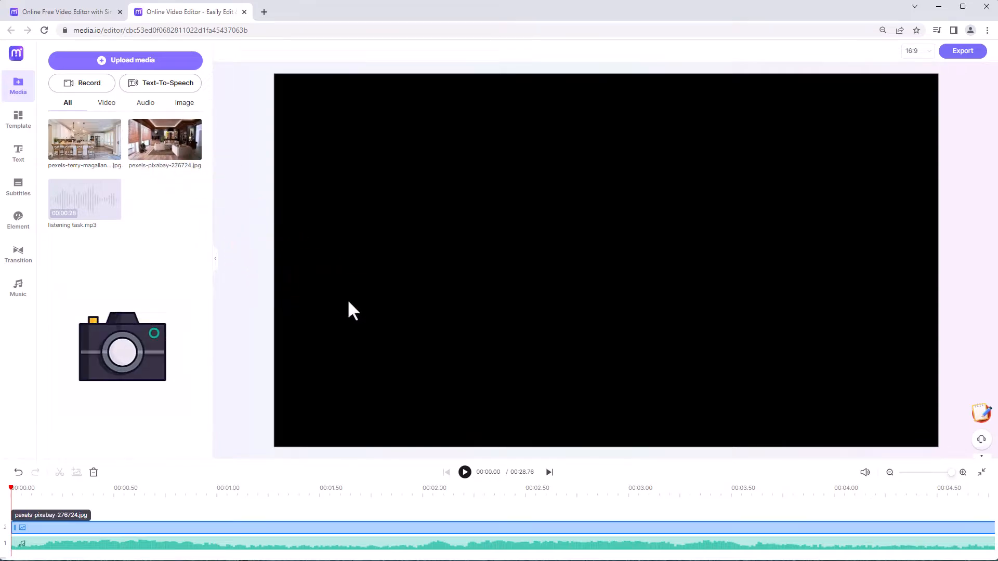
pyautogui.moveTo(369, 356); pyautogui.dragTo(619, 314)
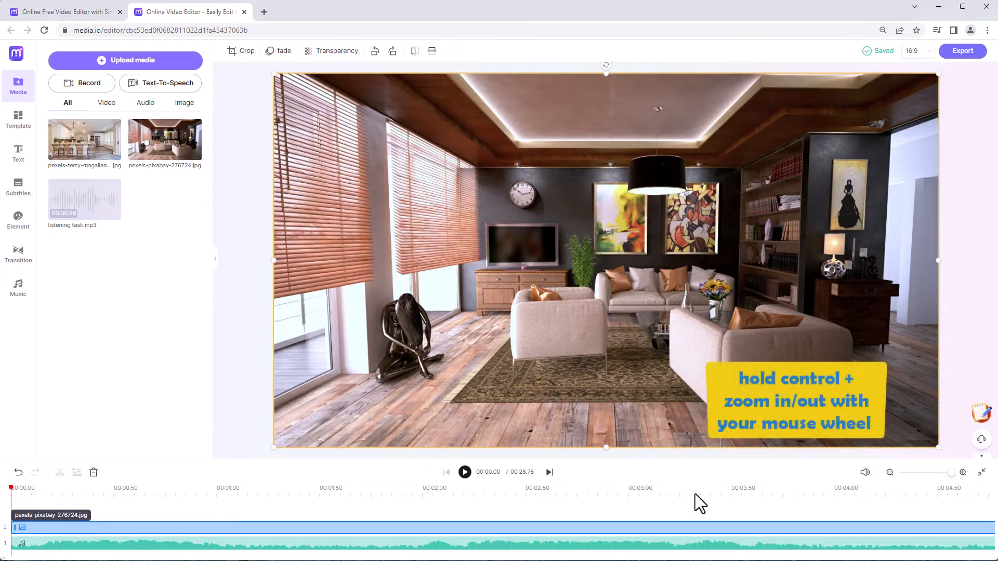
pyautogui.keyDown('ctrl'); pyautogui.scroll(-2, 669, 510); pyautogui.keyUp('ctrl')
pyautogui.keyDown('ctrl'); pyautogui.scroll(-1, 669, 509); pyautogui.keyUp('ctrl')
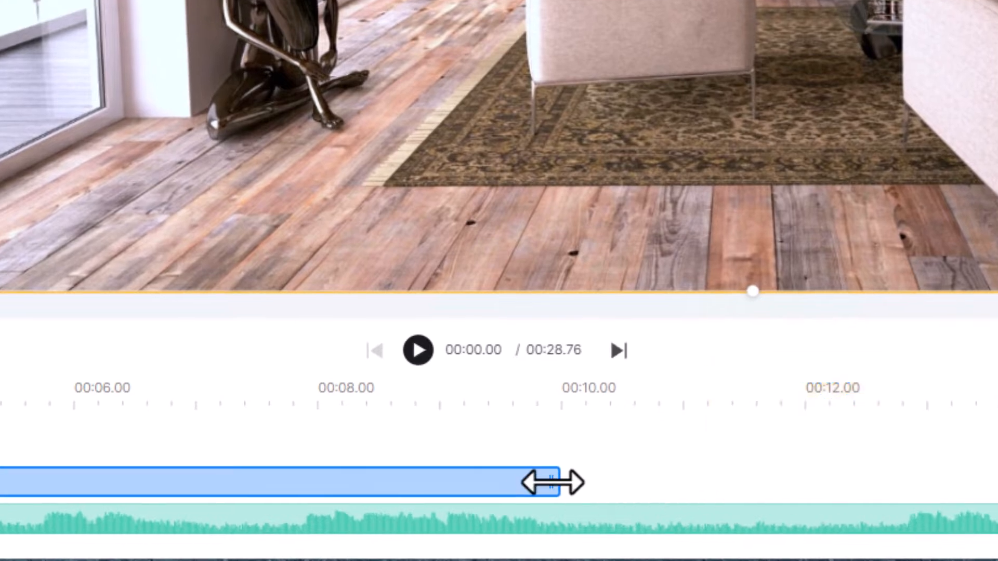
pyautogui.moveTo(552, 479); pyautogui.dragTo(348, 478)
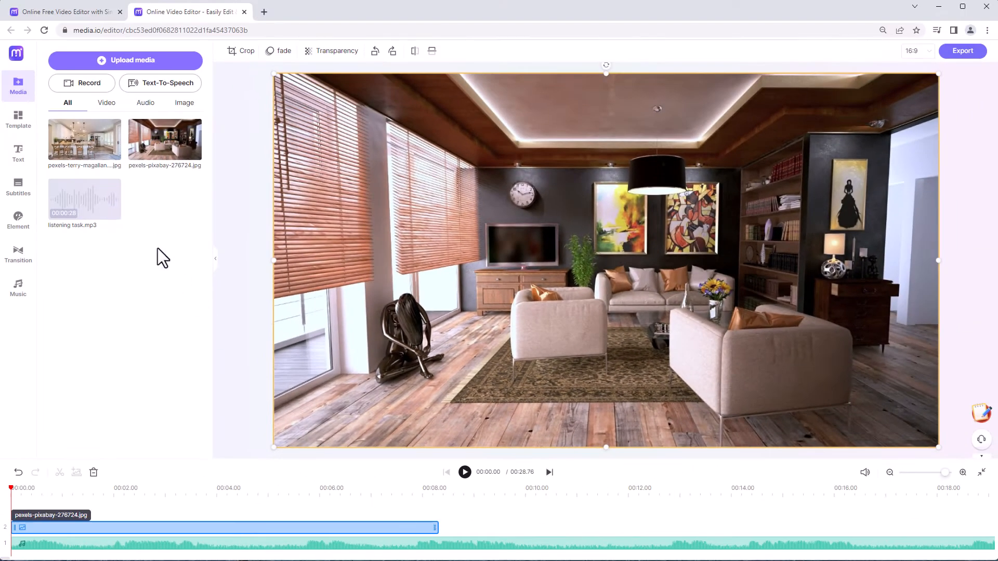
# Add pexels-terry-magallanes-2635038.jpg to the image track and move it so its clip ends together with the audio
pyautogui.moveTo(96, 146); pyautogui.dragTo(467, 523)
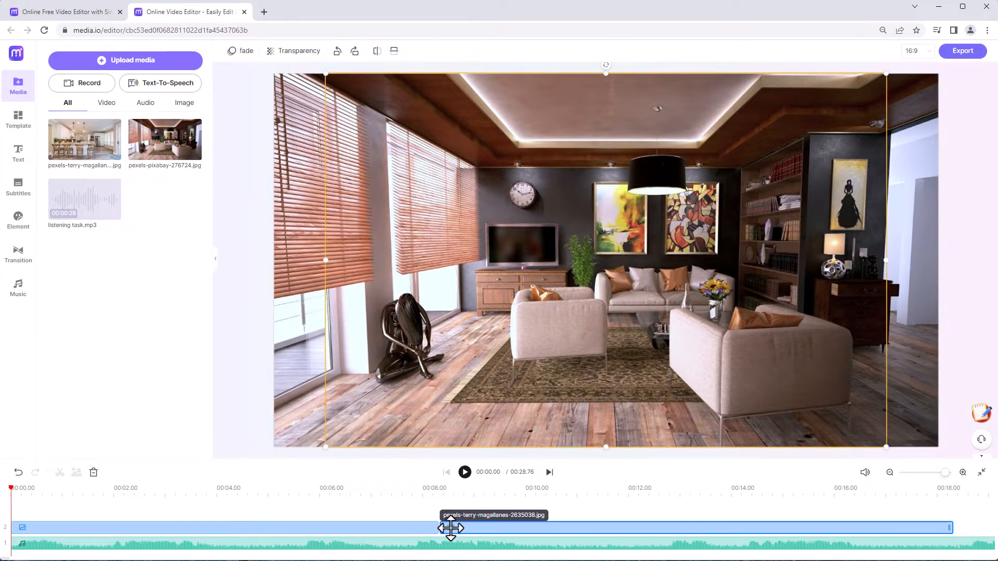
pyautogui.scroll(-5, 477, 515)
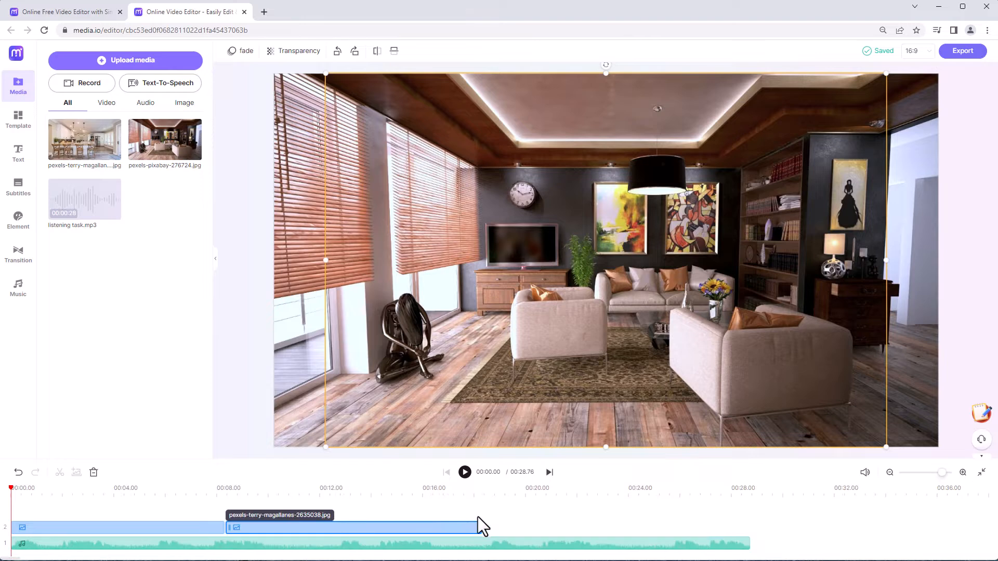
pyautogui.moveTo(457, 530); pyautogui.dragTo(717, 530)
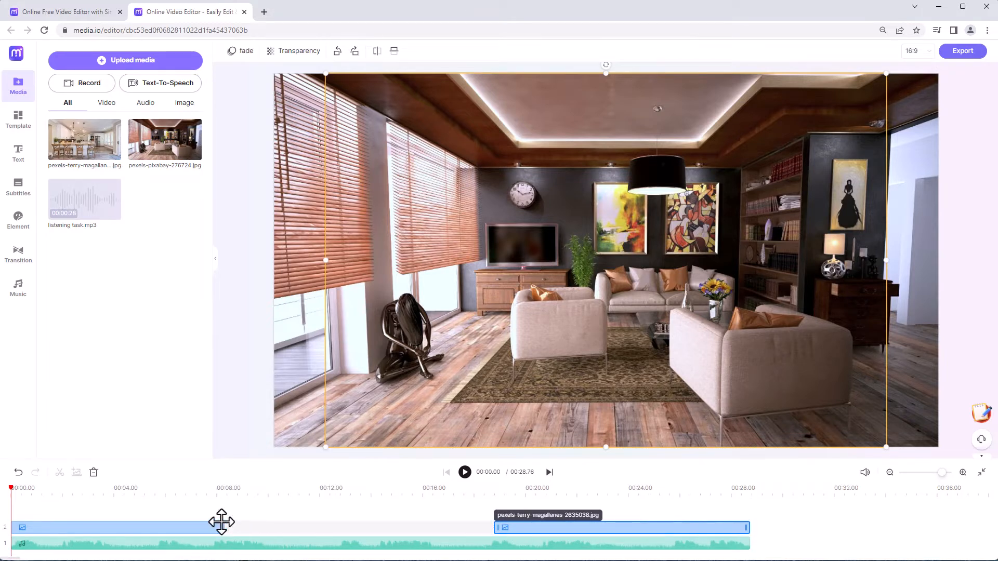
# Stretch the two image clips to meet at about 18 seconds and play the video
pyautogui.moveTo(224, 530); pyautogui.dragTo(468, 525)
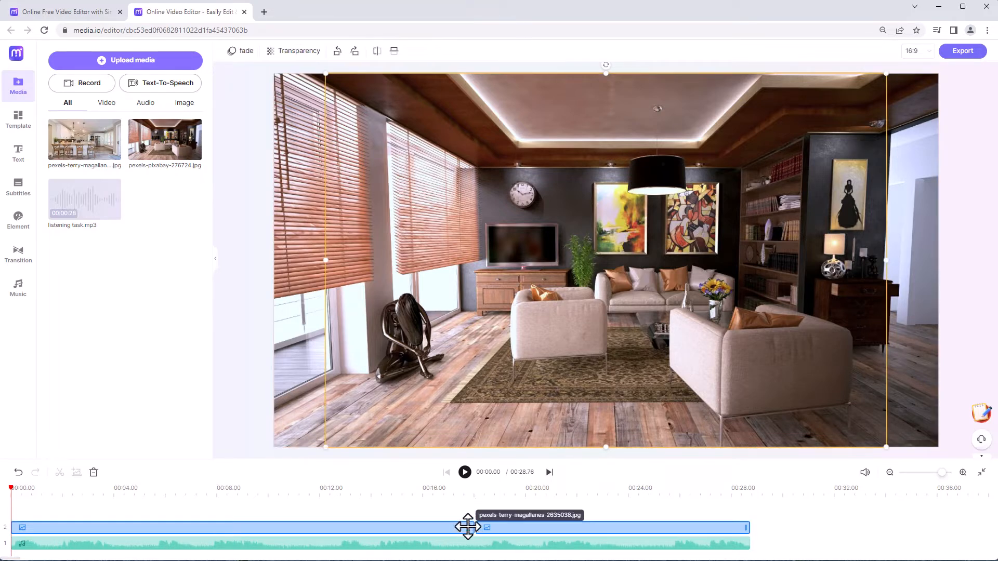
pyautogui.click(464, 472)
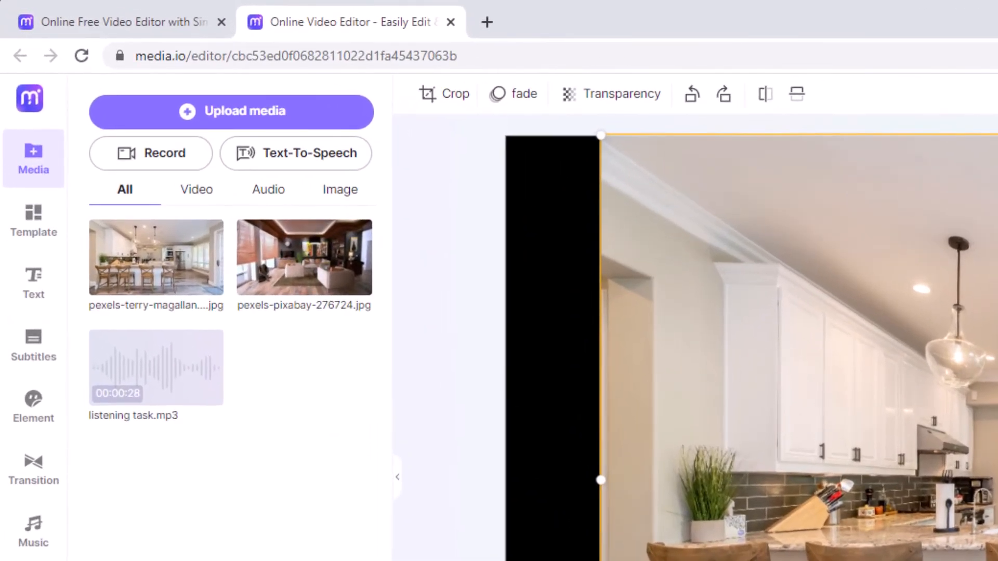
# Generate automatic subtitles in en-US for the audio on Timeline 1
pyautogui.click(43, 351)
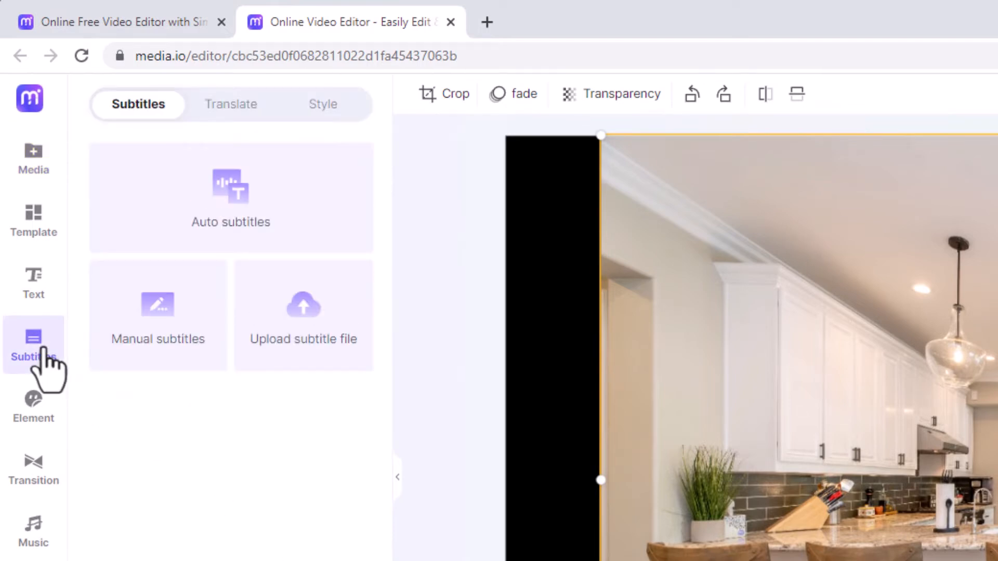
pyautogui.click(279, 205)
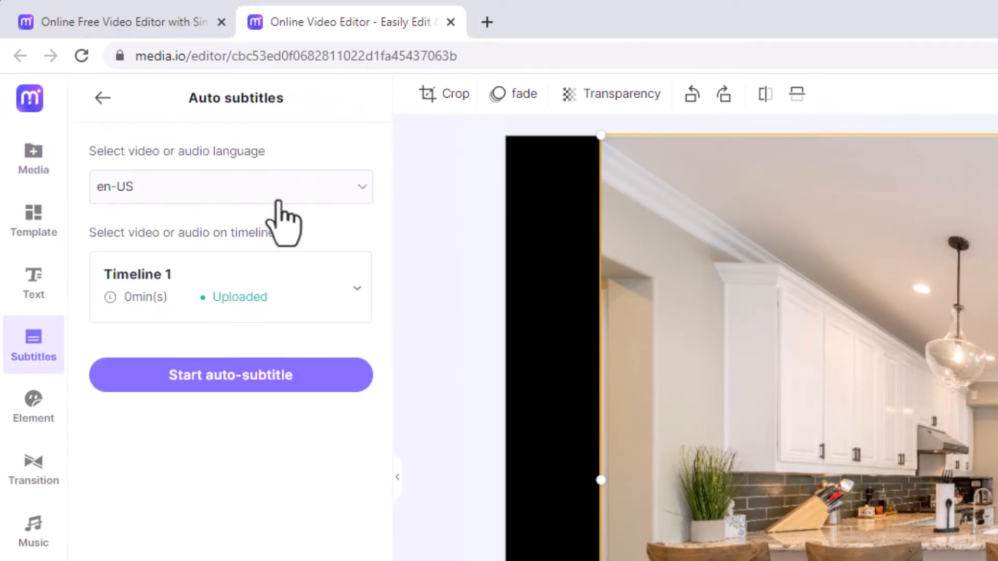
pyautogui.click(330, 370)
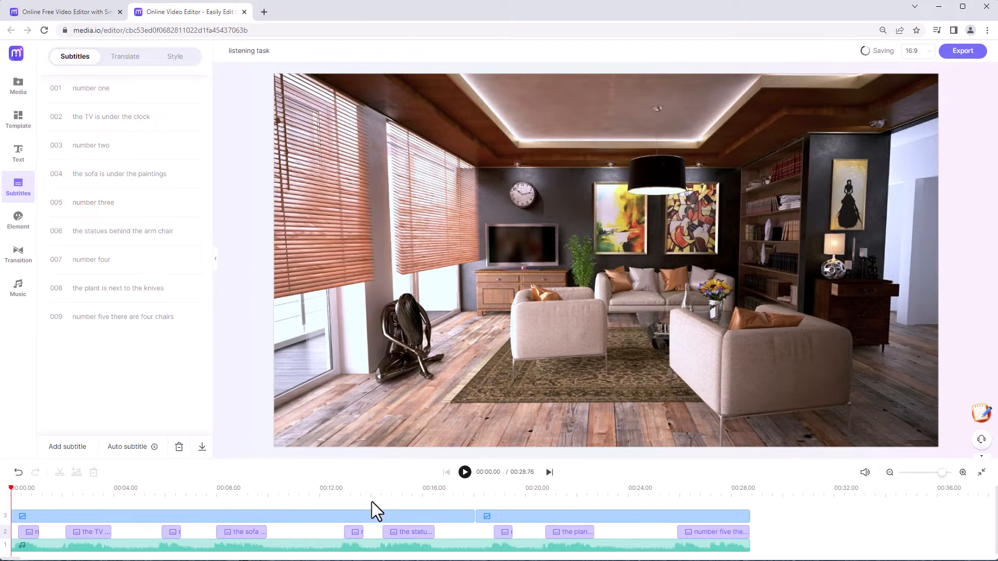
# Scrub and play the timeline to check the generated subtitles, pausing at about 16 seconds on the statue subtitle
pyautogui.moveTo(12, 492); pyautogui.dragTo(56, 494)
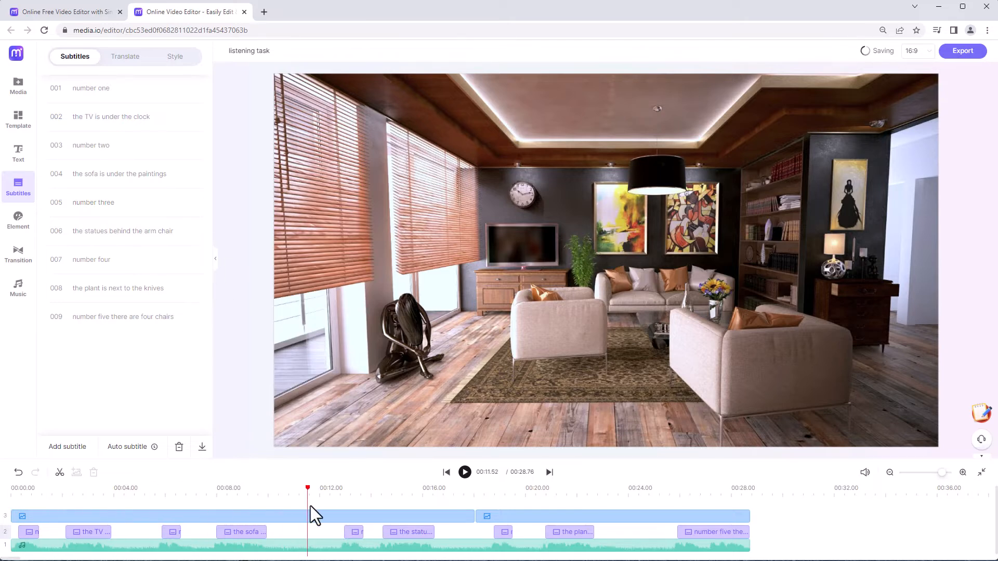
pyautogui.moveTo(310, 506); pyautogui.dragTo(344, 504)
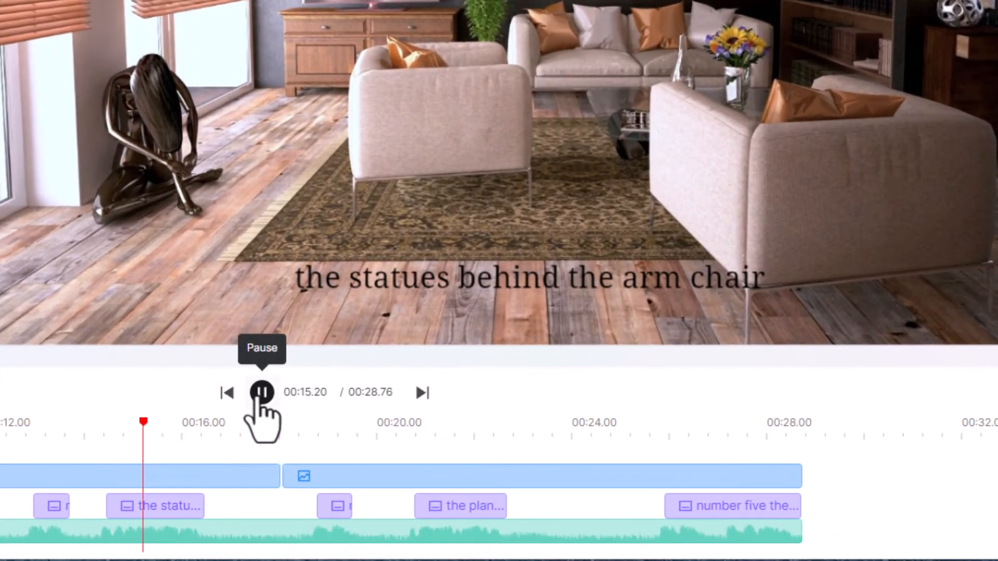
pyautogui.click(259, 396)
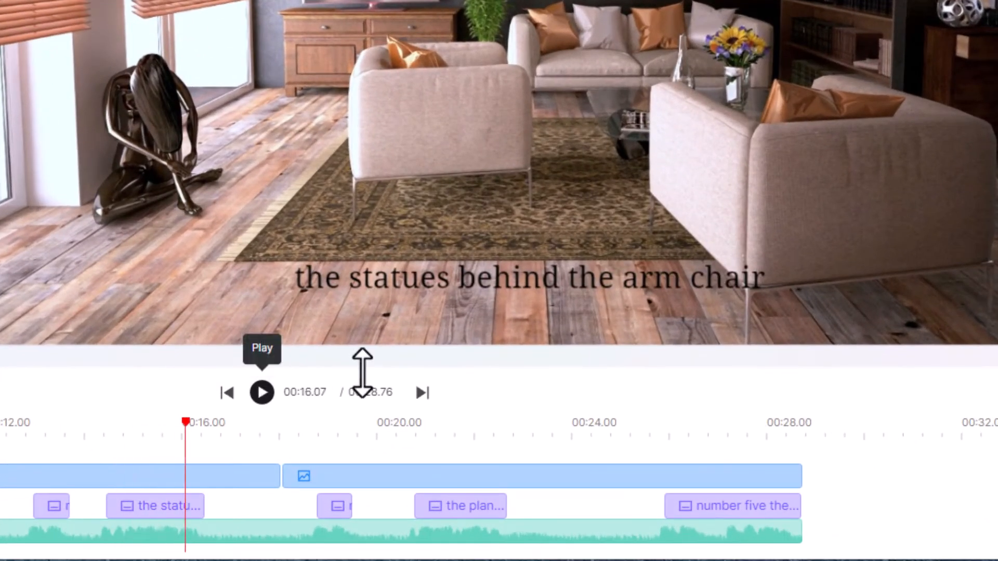
# Correct the statue subtitle to read "the statue is behind the arm chair"
pyautogui.click(441, 278)
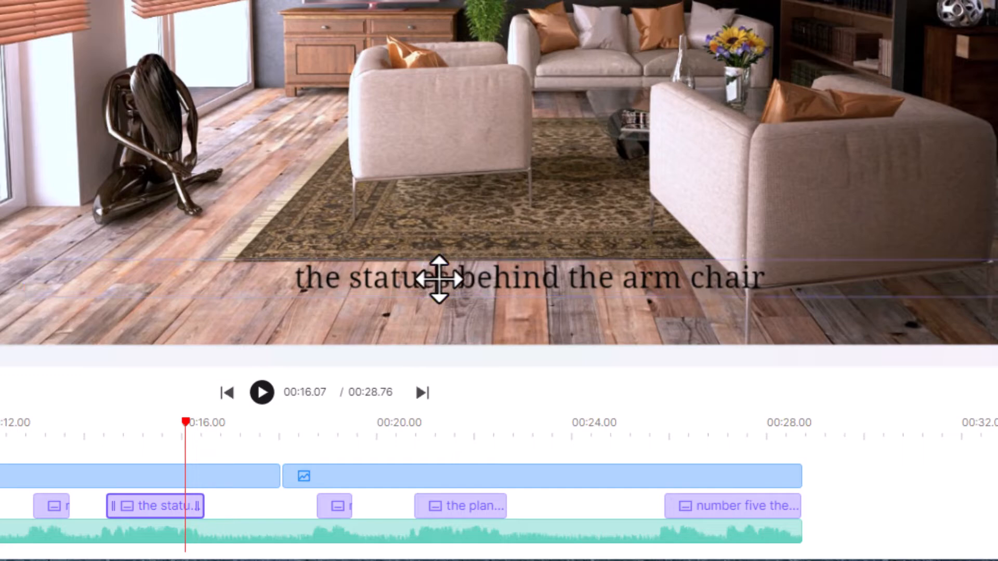
pyautogui.click(436, 290)
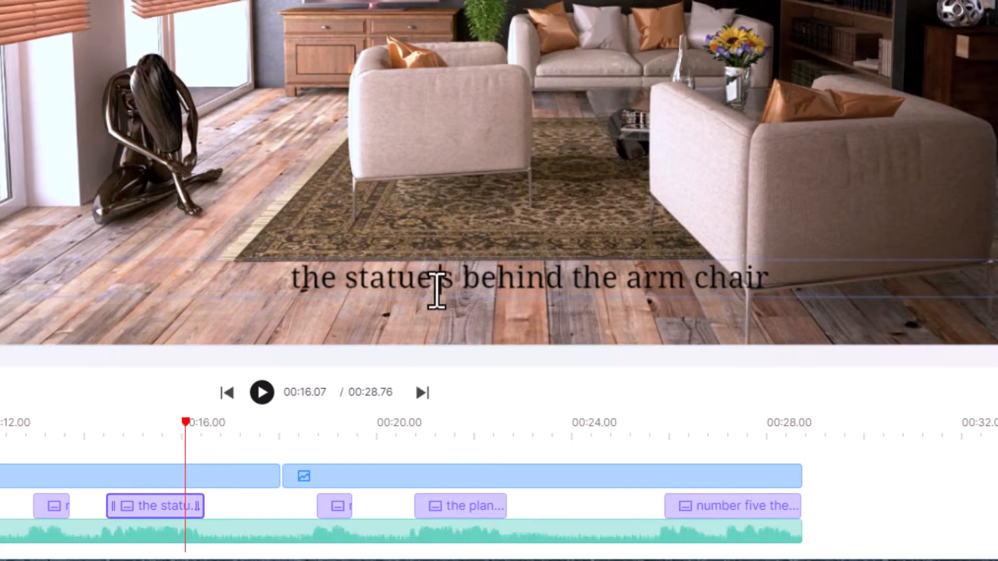
pyautogui.write('i')
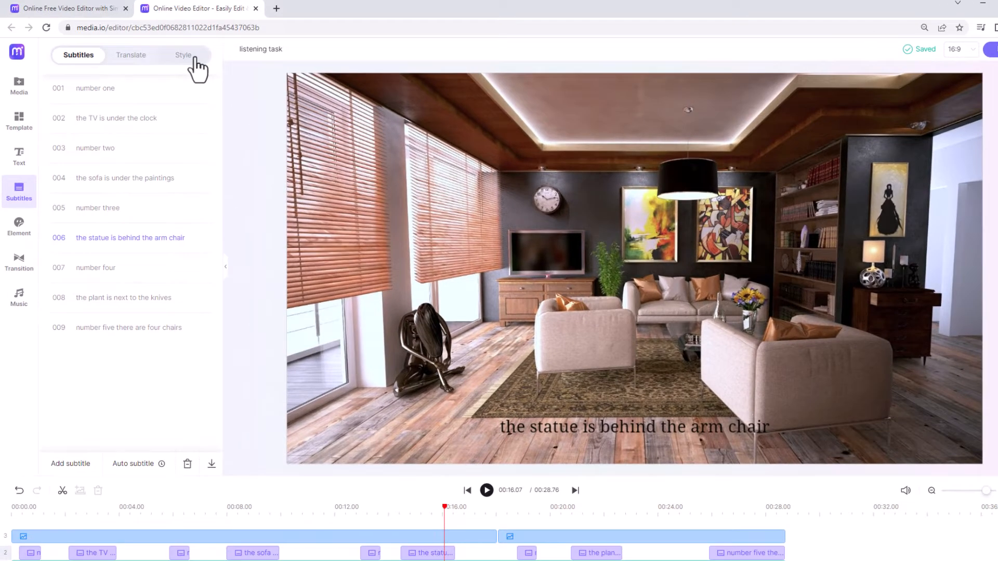
# Set the subtitle text colour to white in the subtitle style settings
pyautogui.click(190, 58)
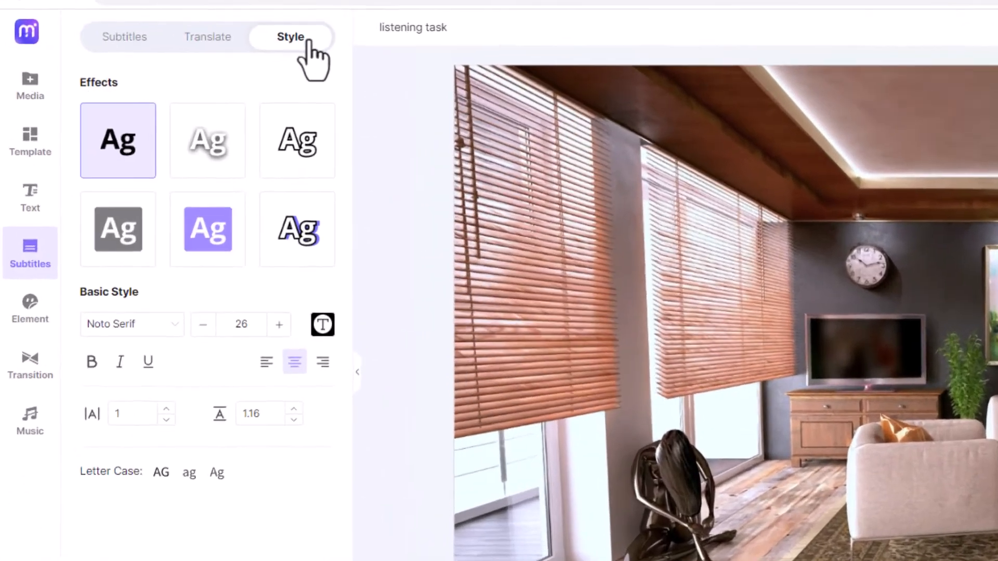
pyautogui.click(359, 351)
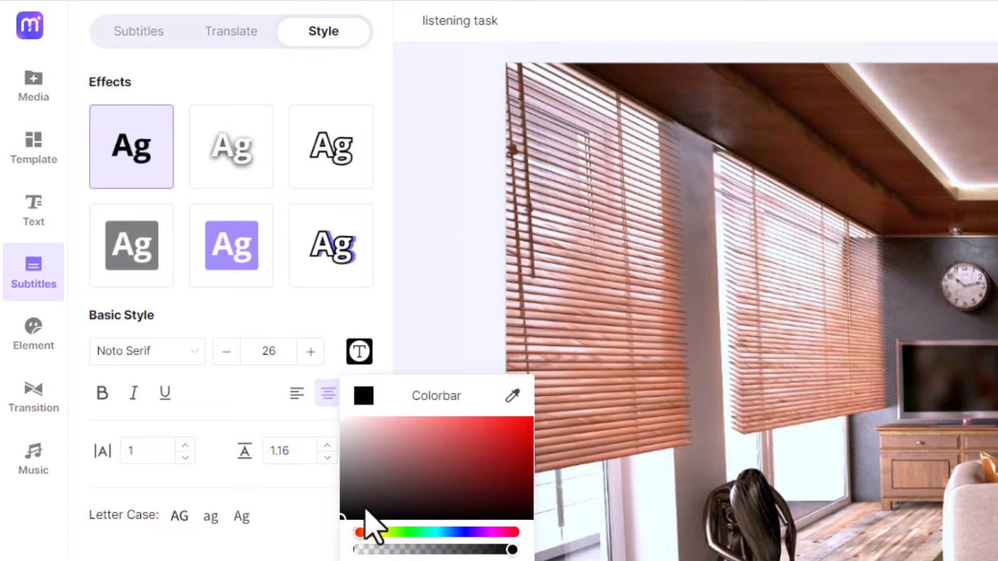
pyautogui.moveTo(366, 509); pyautogui.dragTo(335, 412)
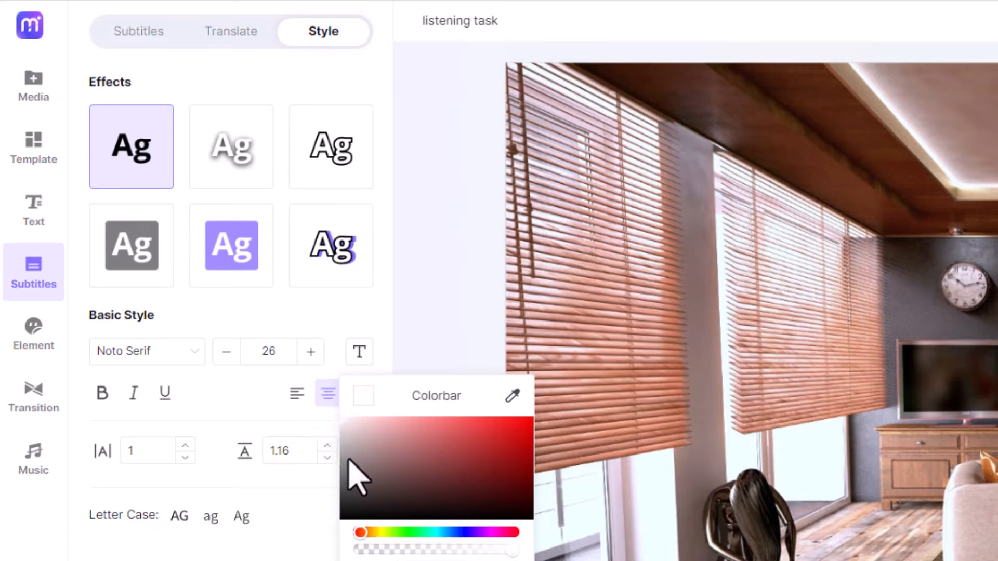
# Apply the coloured background box effect to the subtitles and set its effect colour to white (#ffffff)
pyautogui.click(248, 269)
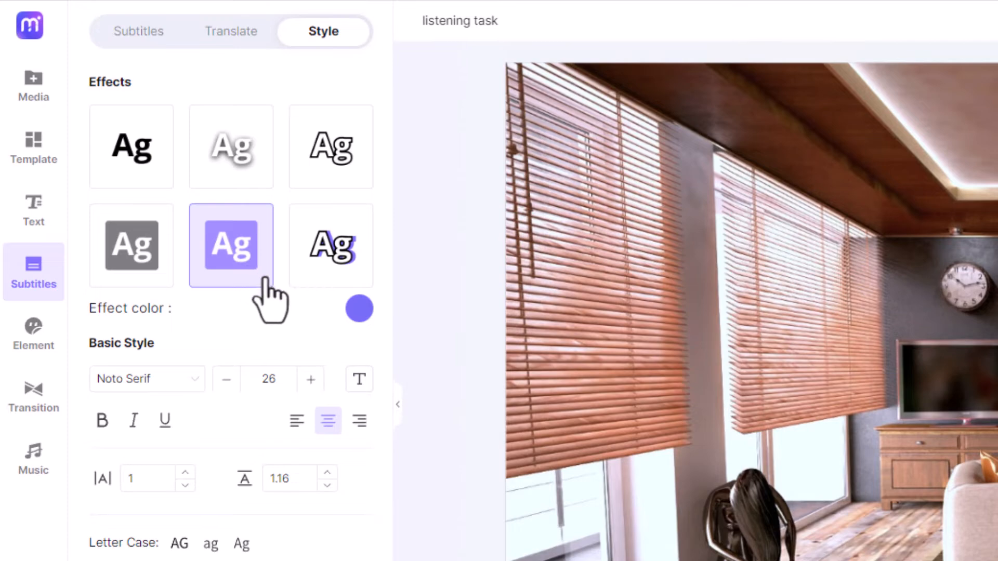
pyautogui.click(368, 321)
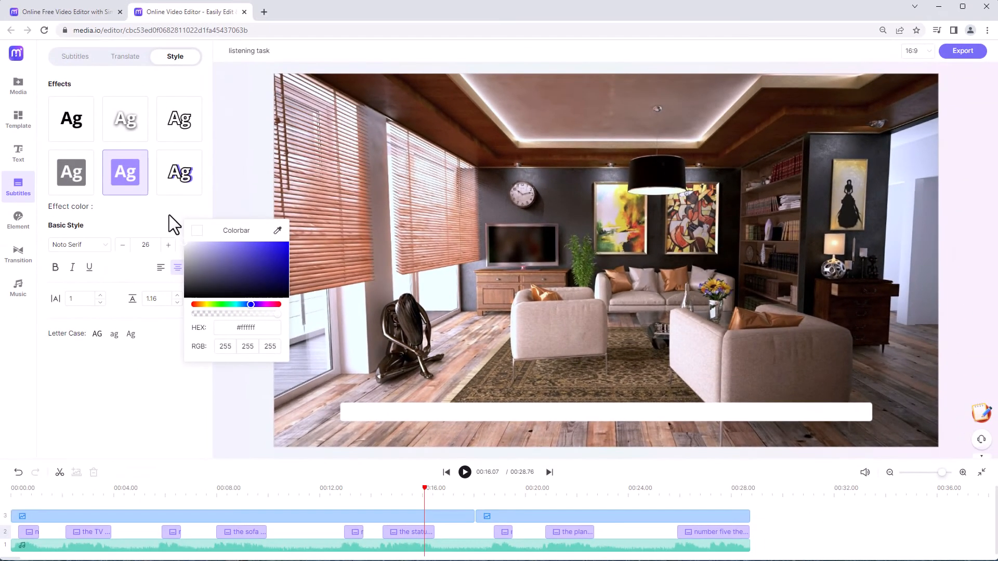
pyautogui.click(169, 214)
# Set the subtitle text colour to black (#000000) and the font size to 28
pyautogui.click(194, 245)
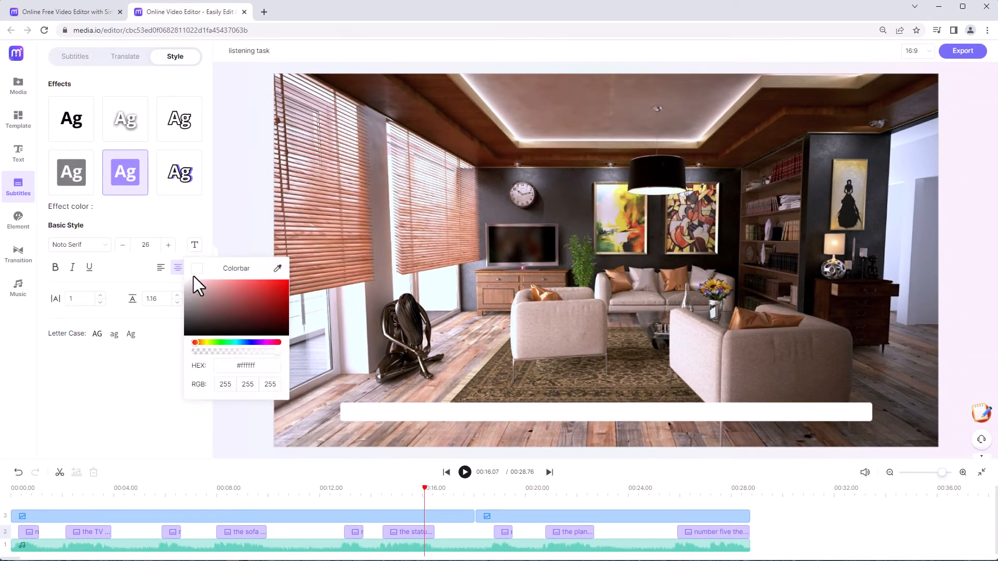
pyautogui.click(191, 300)
pyautogui.moveTo(190, 301); pyautogui.dragTo(188, 348)
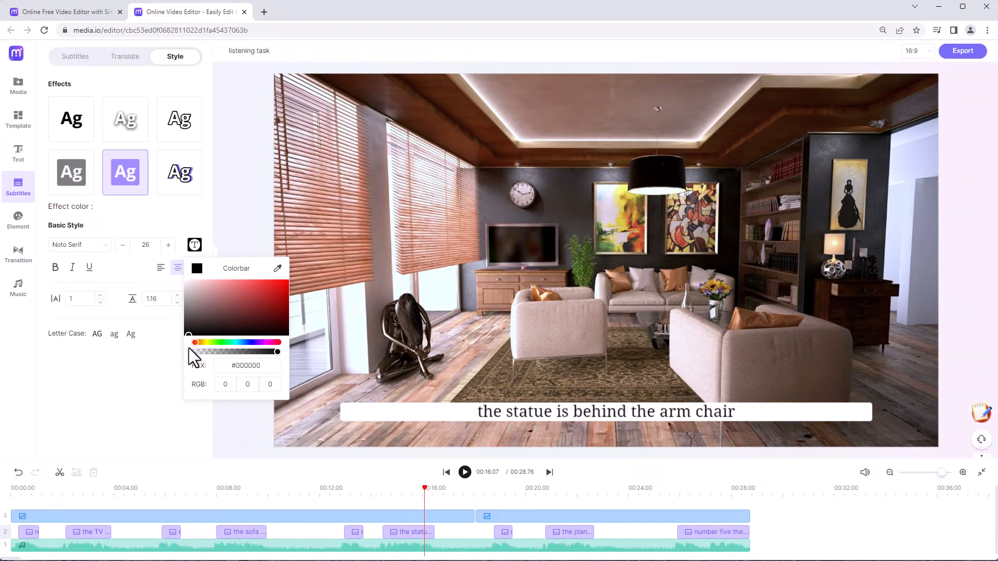
pyautogui.click(168, 246)
pyautogui.click(168, 245)
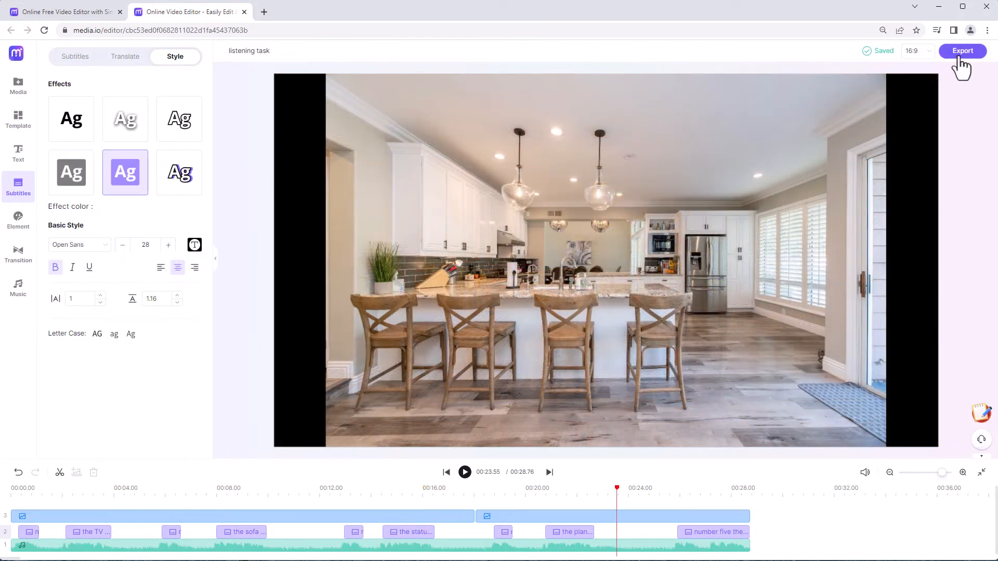
# Export the video as MP4 at 720p with burned-in subtitles, keeping the watermark
pyautogui.click(958, 59)
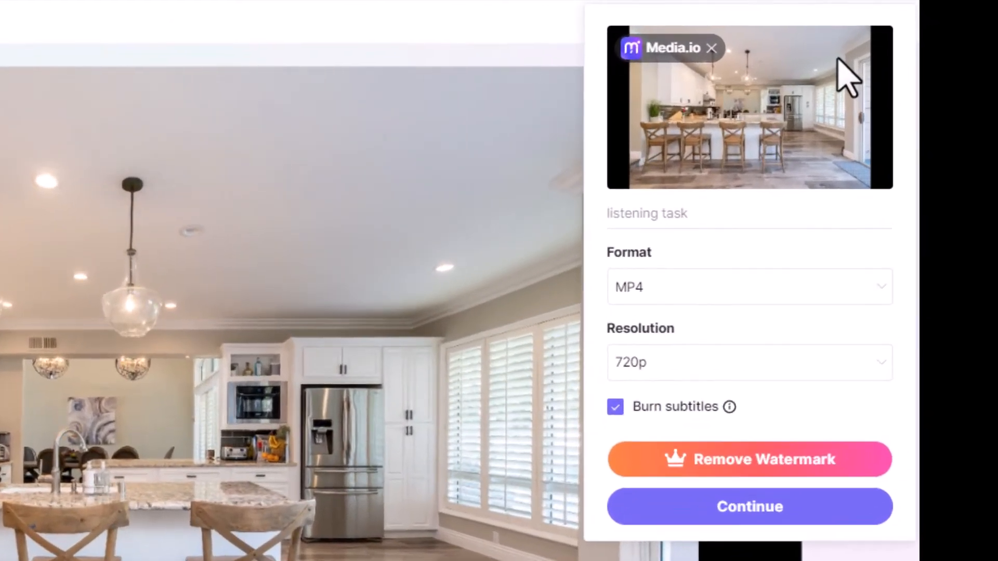
pyautogui.click(819, 290)
pyautogui.click(819, 288)
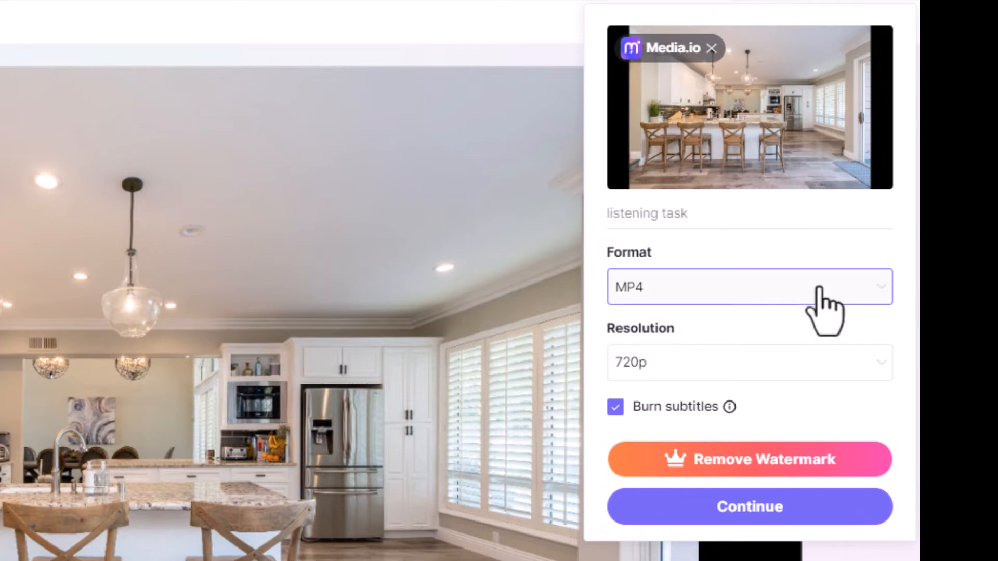
pyautogui.click(815, 508)
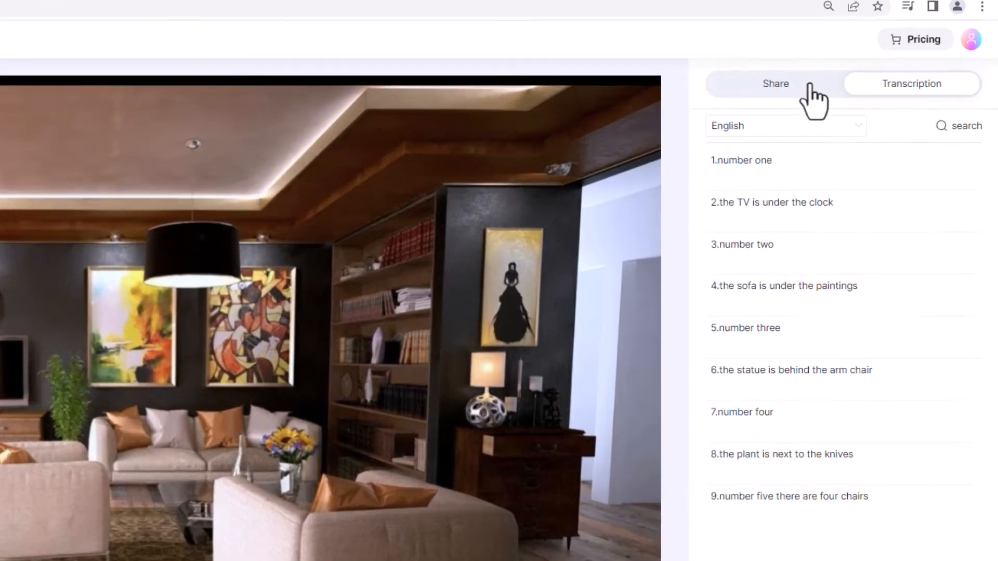
# Show the sharing options for the exported video and copy its link
pyautogui.click(869, 83)
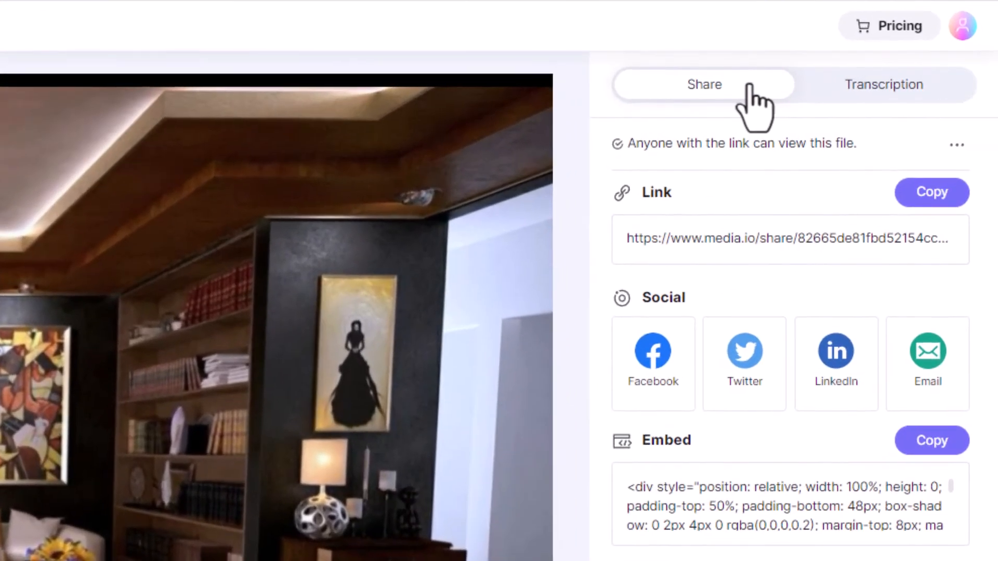
pyautogui.click(959, 200)
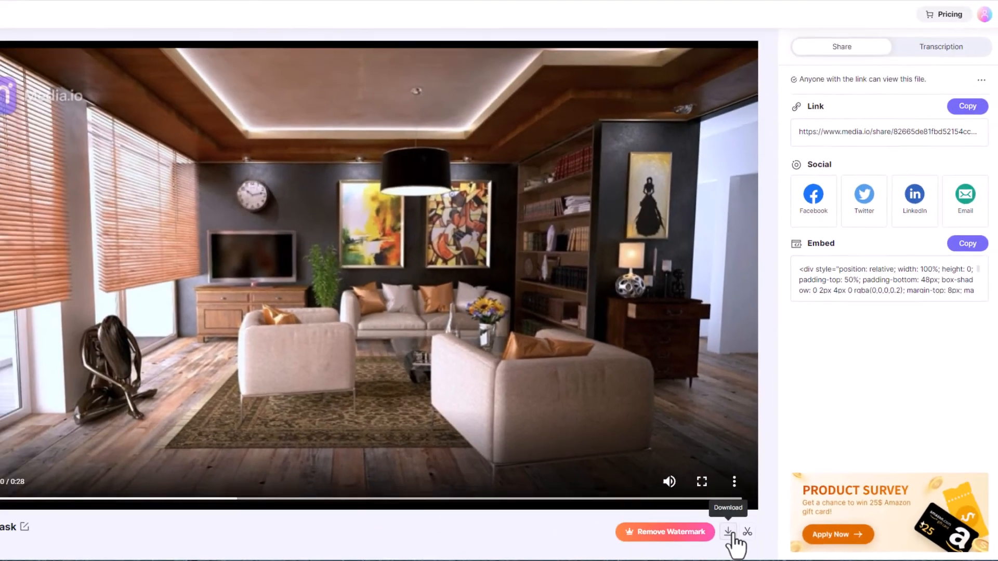
# Download the exported video and open the file listening task.MP4
pyautogui.click(729, 532)
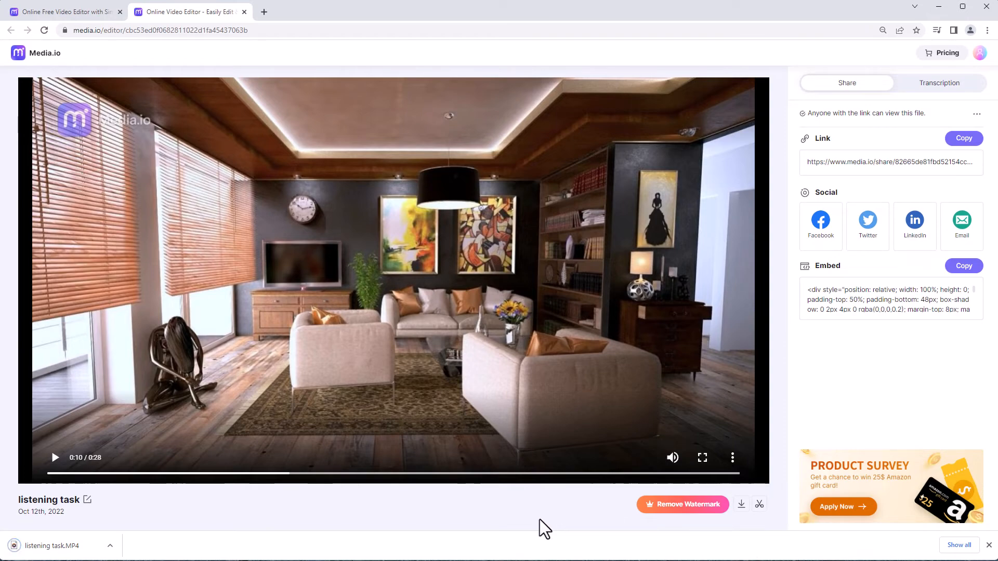
pyautogui.click(93, 542)
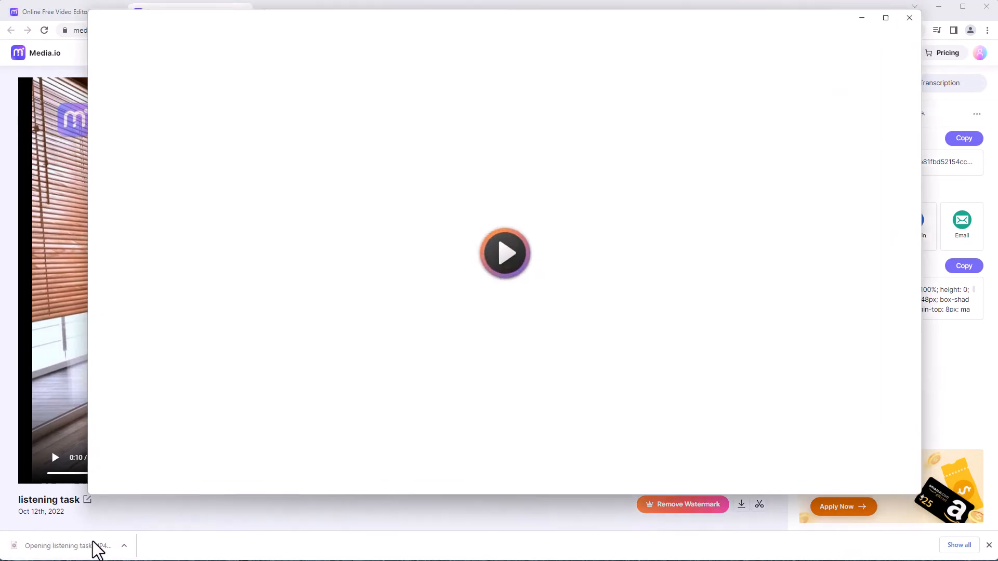